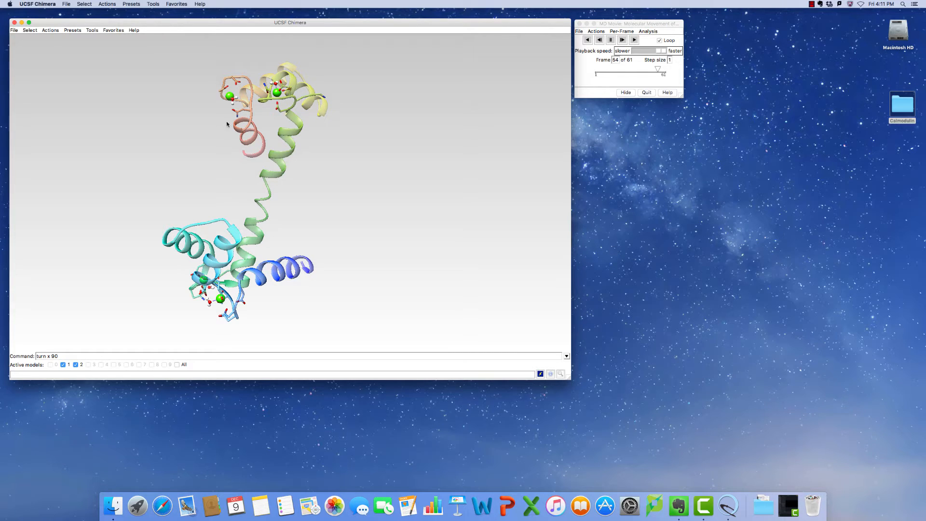
# Open the Animation utility and set the MD movie to frame 1
pyautogui.click(92, 31)
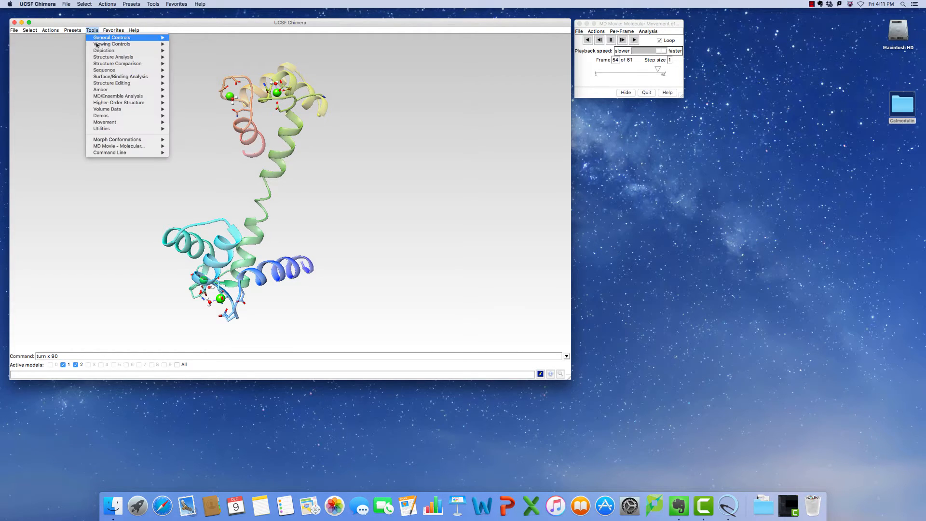
pyautogui.moveTo(167, 131)
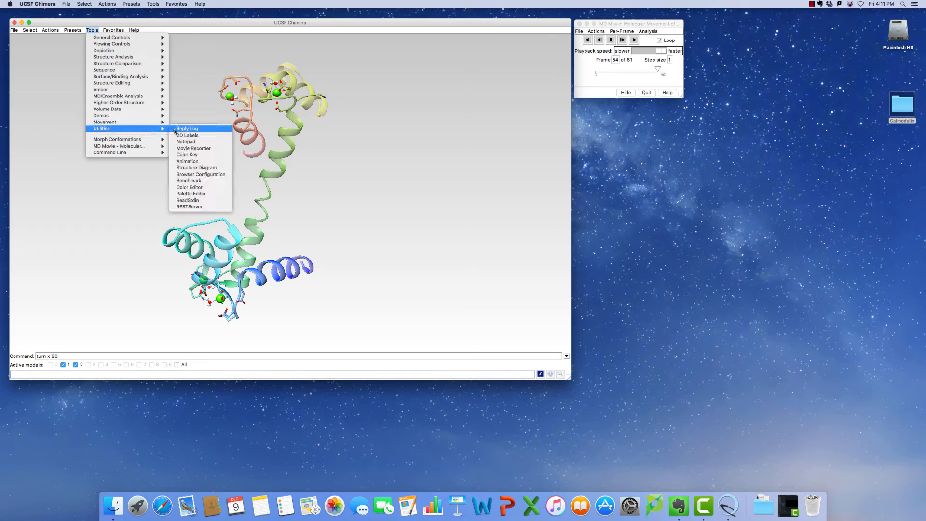
pyautogui.click(187, 163)
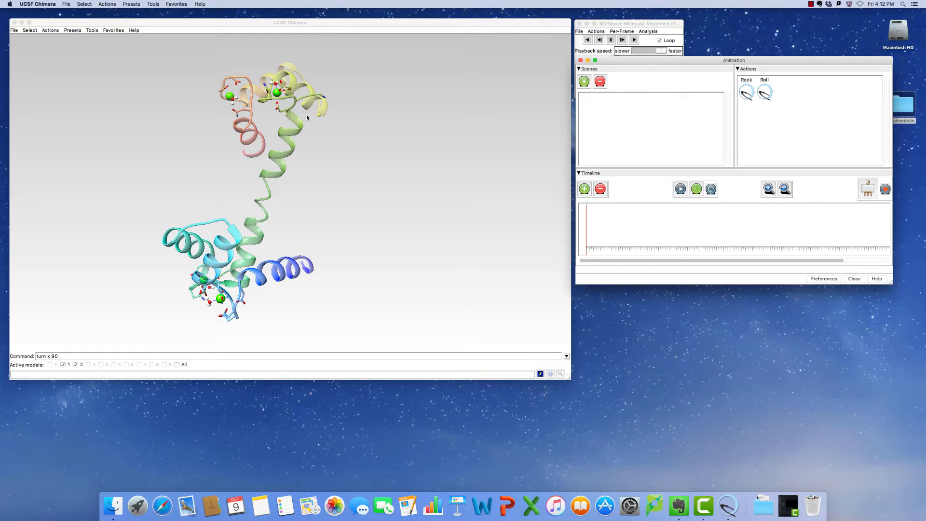
pyautogui.click(653, 24)
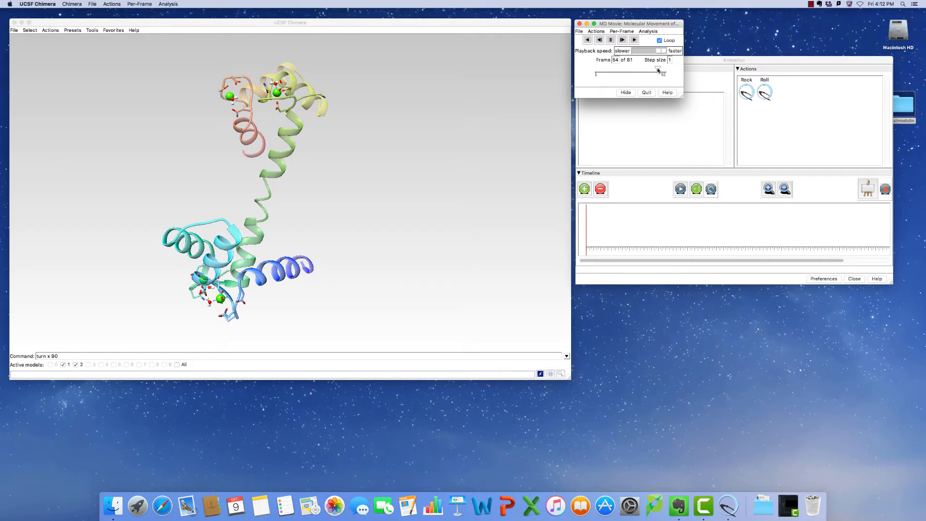
pyautogui.moveTo(663, 71); pyautogui.dragTo(593, 73)
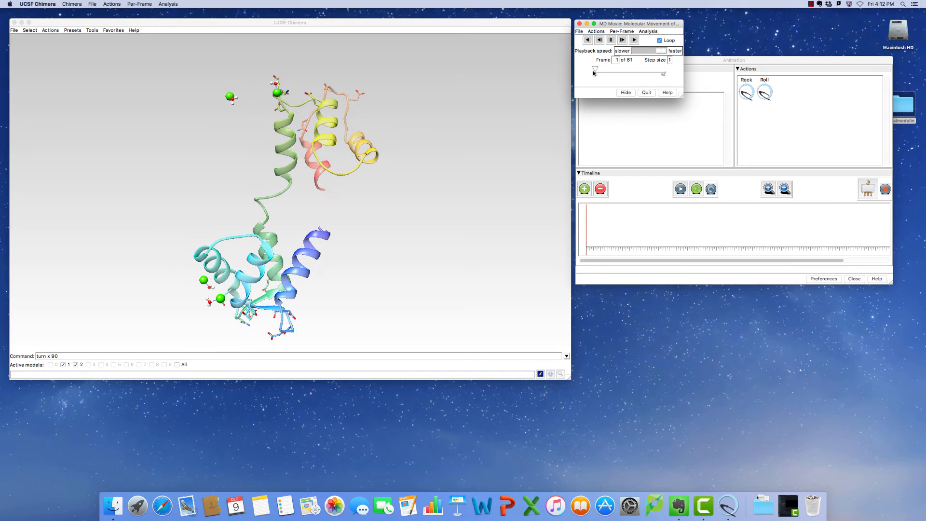
# Select model #1 by command, hide its atoms and bonds, and add the view as the first scene
pyautogui.click(113, 358)
pyautogui.tripleClick(113, 358)
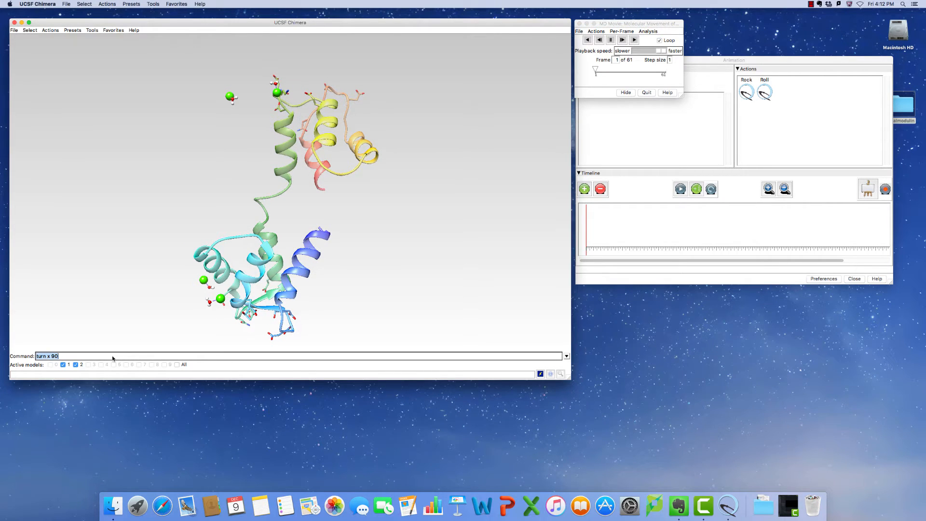
pyautogui.write('sel #1')
pyautogui.press('Return')
pyautogui.click(50, 30)
pyautogui.moveTo(64, 37)
pyautogui.click(112, 50)
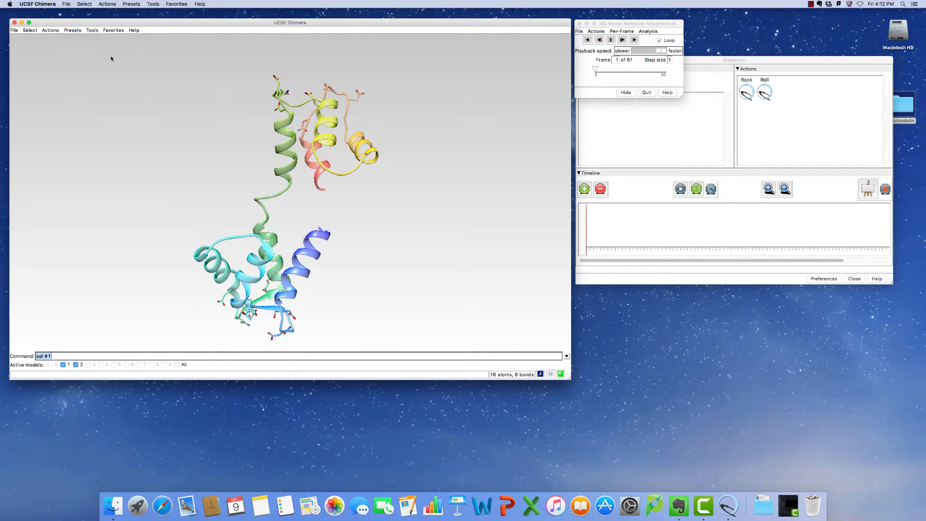
pyautogui.click(711, 62)
pyautogui.click(586, 83)
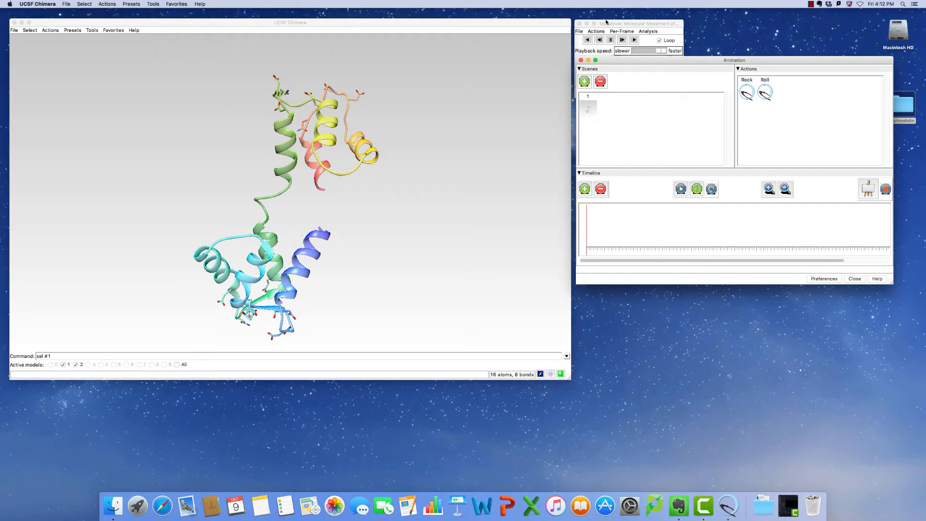
# Show the atoms and bonds of model #1, clear the selection, and add the view as the second scene
pyautogui.click(54, 30)
pyautogui.moveTo(72, 37)
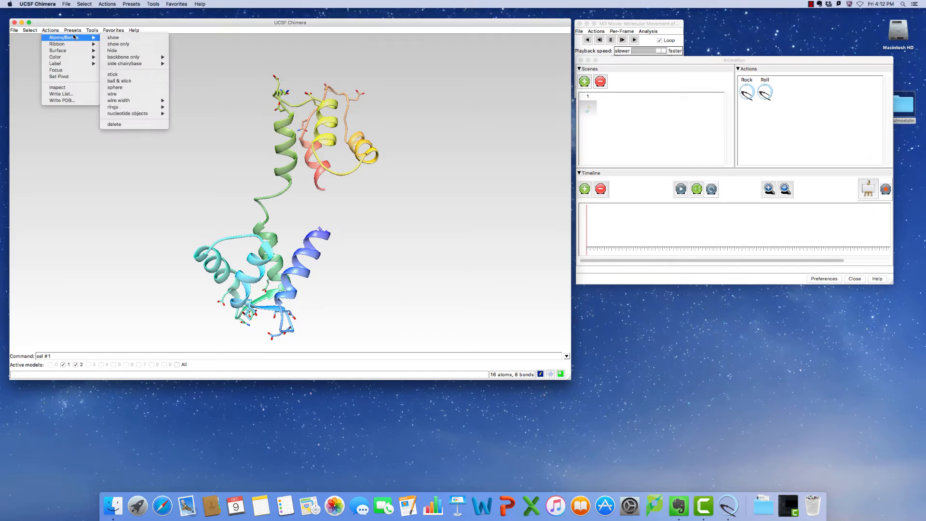
pyautogui.click(110, 38)
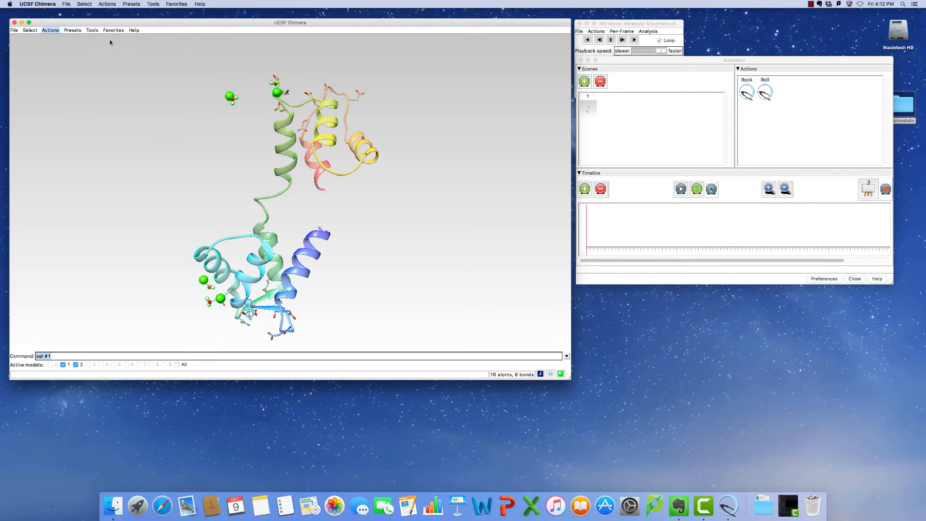
pyautogui.keyDown('ctrl'); pyautogui.click(145, 103); pyautogui.keyUp('ctrl')
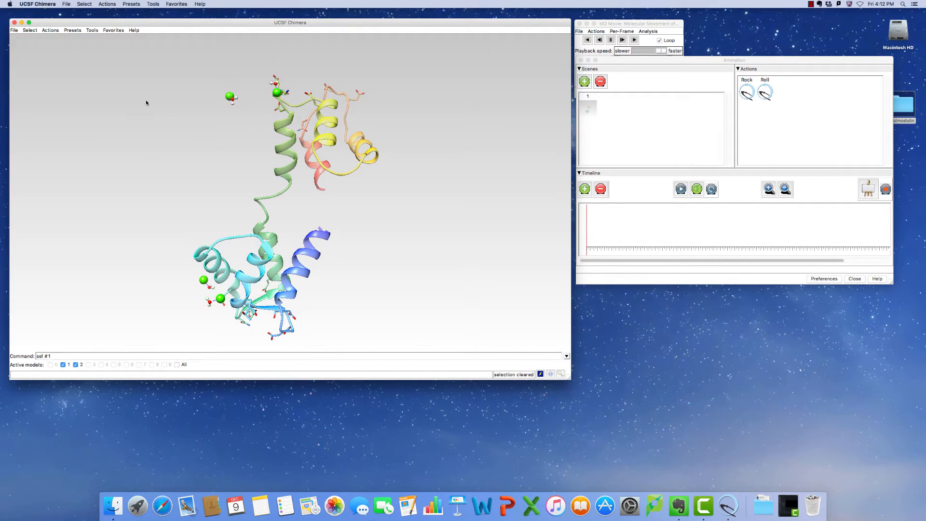
pyautogui.click(585, 82)
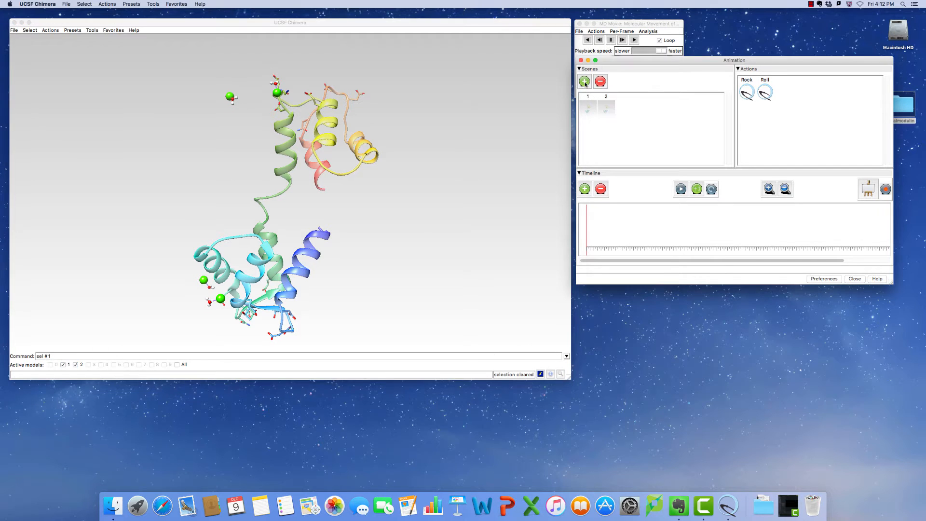
# Set the MD movie to frame 61 and add that conformation as the third scene
pyautogui.click(621, 27)
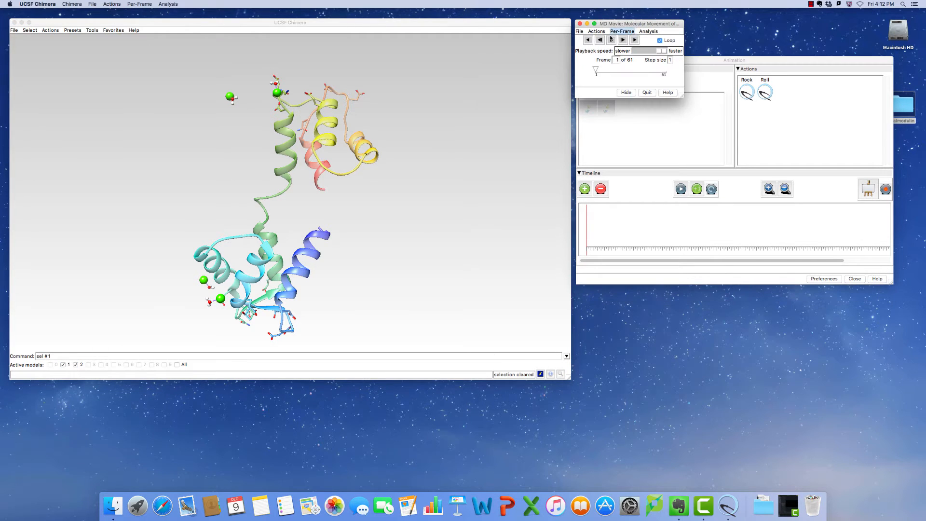
pyautogui.moveTo(598, 71); pyautogui.dragTo(669, 75)
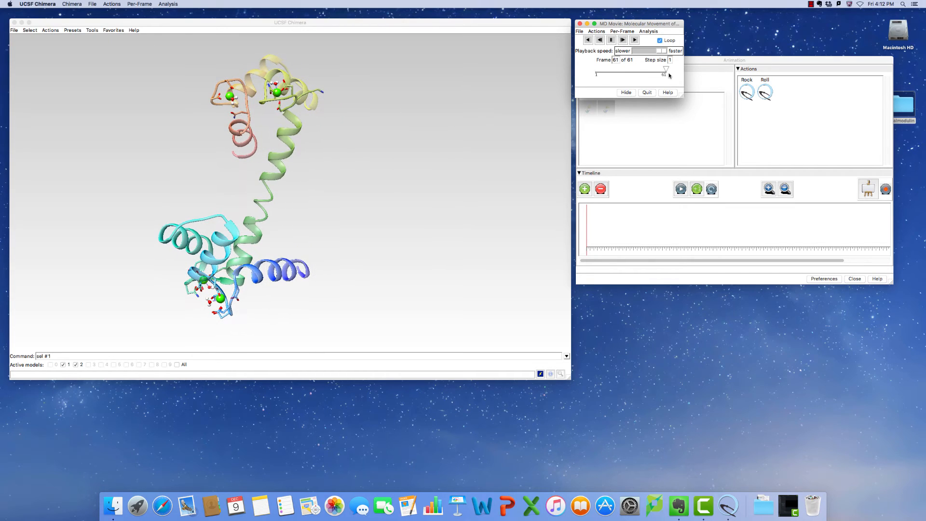
pyautogui.click(690, 60)
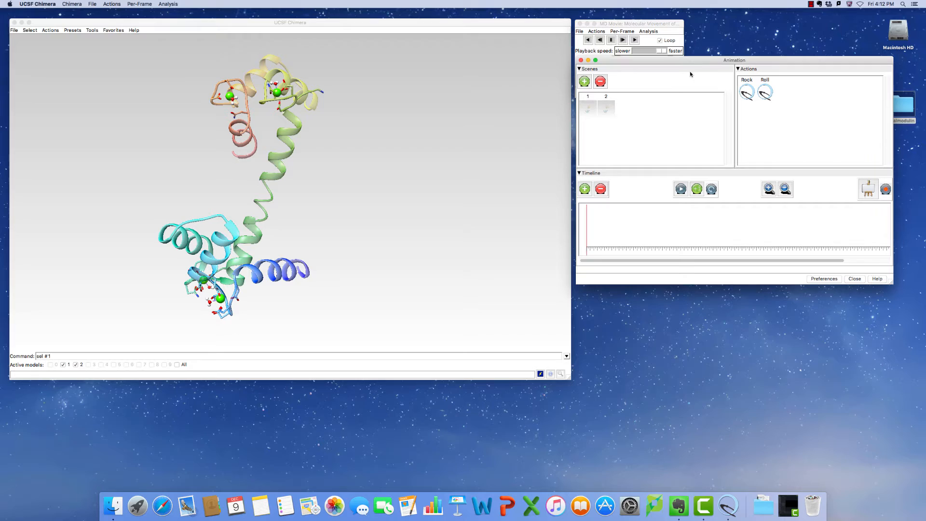
pyautogui.click(585, 82)
# Rotate the structure with the command "turn y 180" and add the view as the fourth scene
pyautogui.click(366, 359)
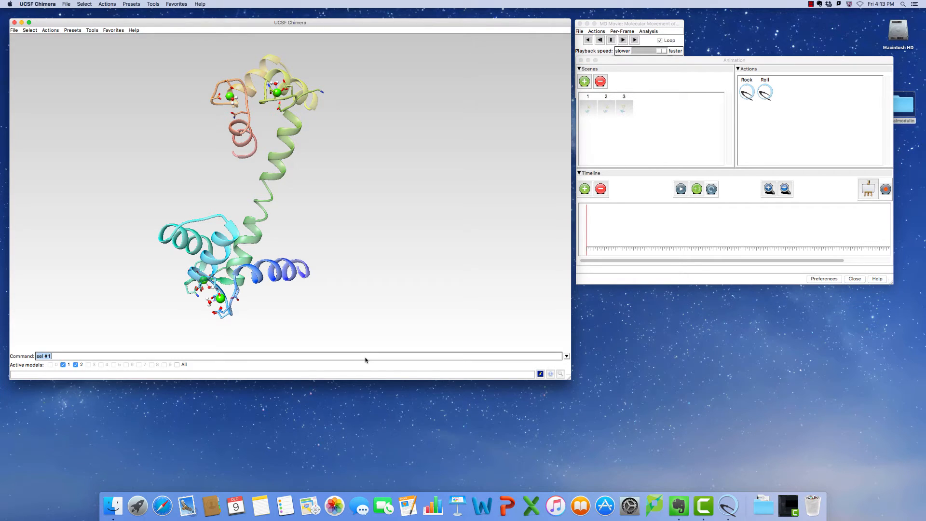
pyautogui.write('turn y 180')
pyautogui.press('Return')
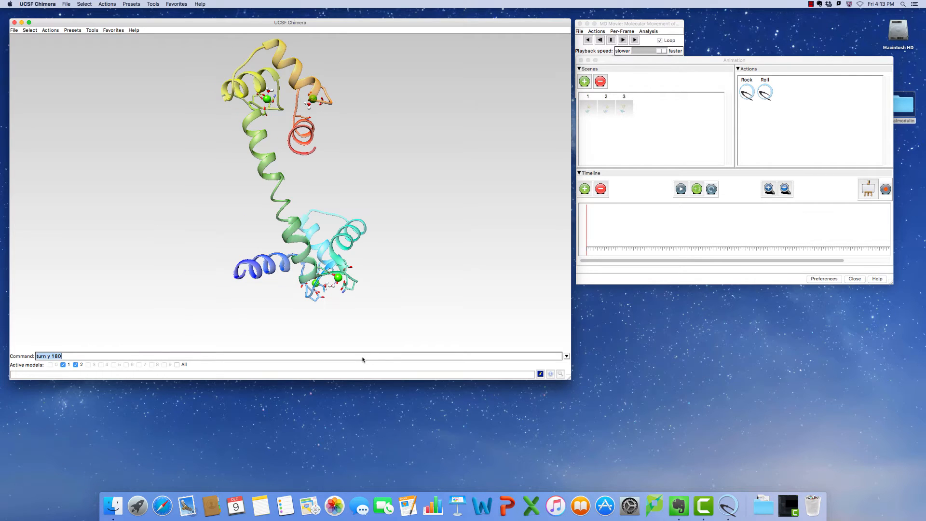
pyautogui.click(591, 83)
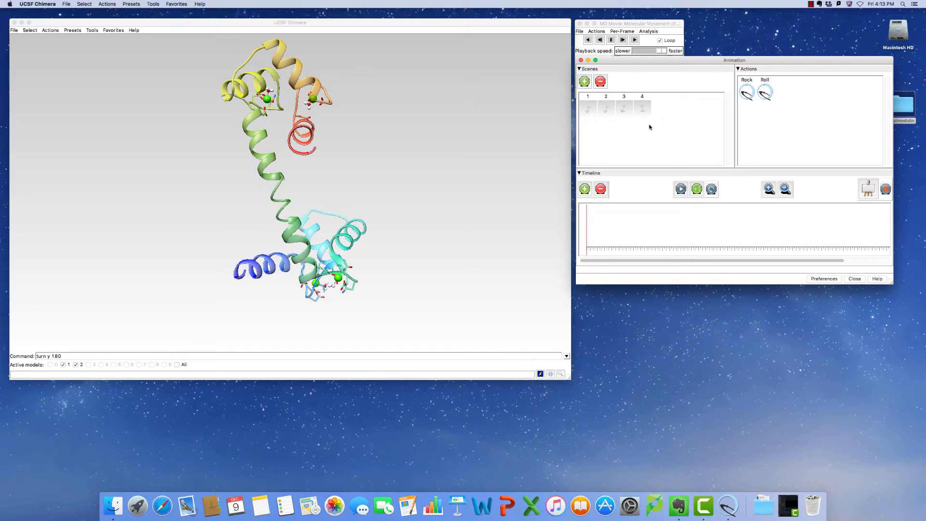
# Hide the atoms and bonds of model #1 in the rotated view and add it as the fifth scene
pyautogui.click(101, 354)
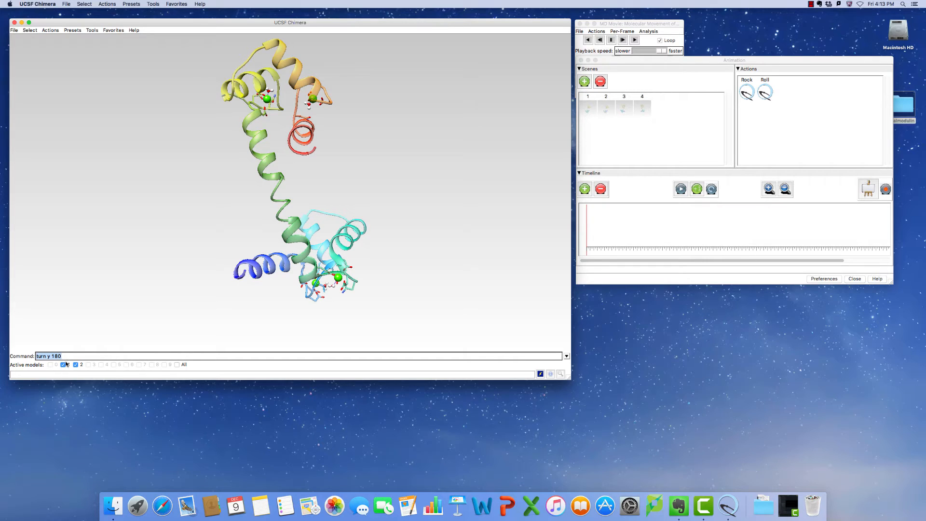
pyautogui.write('sel #1')
pyautogui.press('Up')
pyautogui.press('Down')
pyautogui.press('Return')
pyautogui.click(50, 30)
pyautogui.moveTo(56, 38)
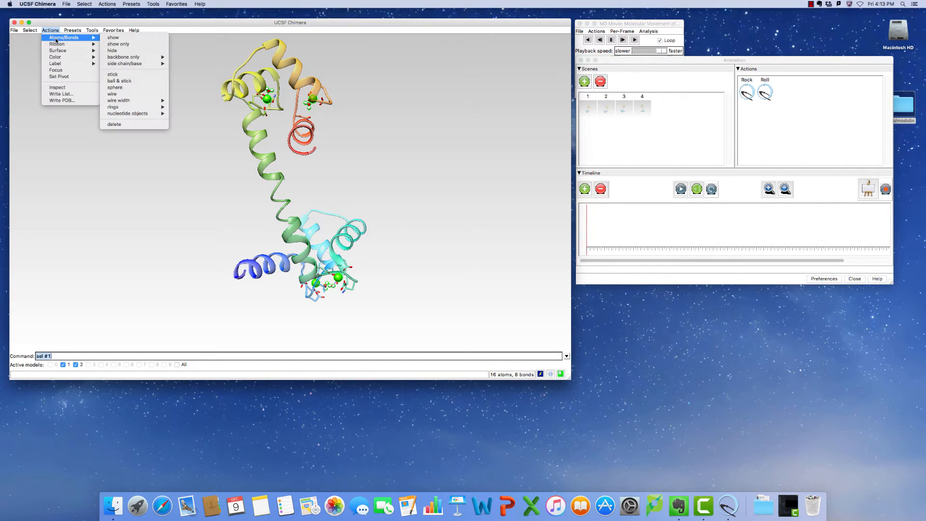
pyautogui.click(113, 51)
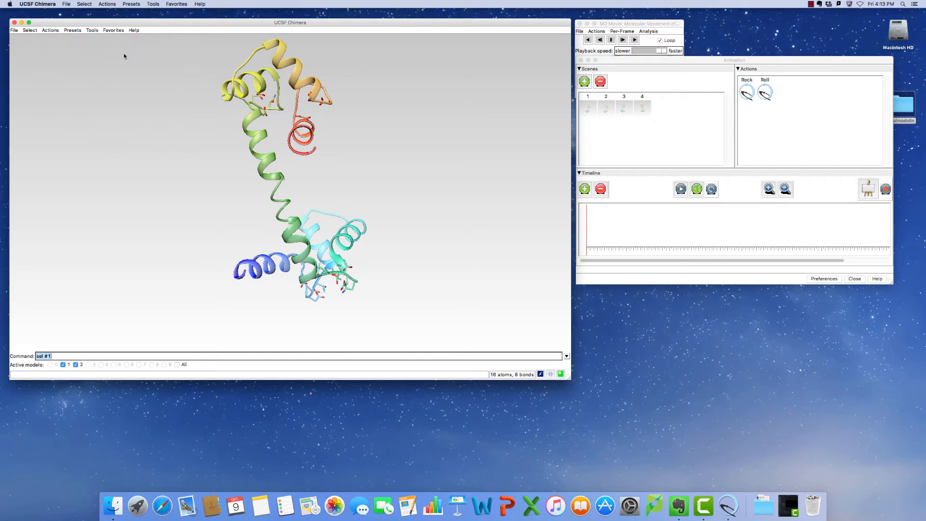
pyautogui.click(585, 81)
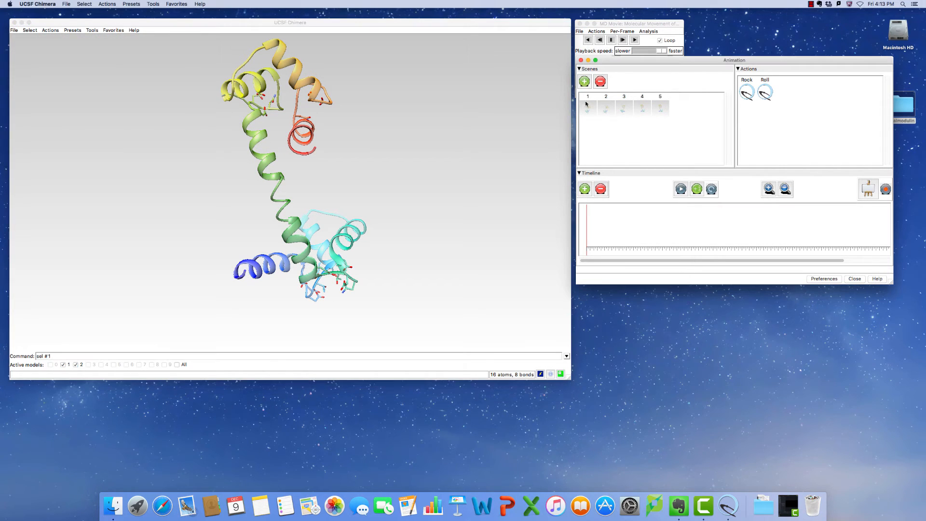
# Return the MD movie to frame 1 and add that conformation as the sixth scene
pyautogui.click(614, 26)
pyautogui.moveTo(665, 70); pyautogui.dragTo(595, 73)
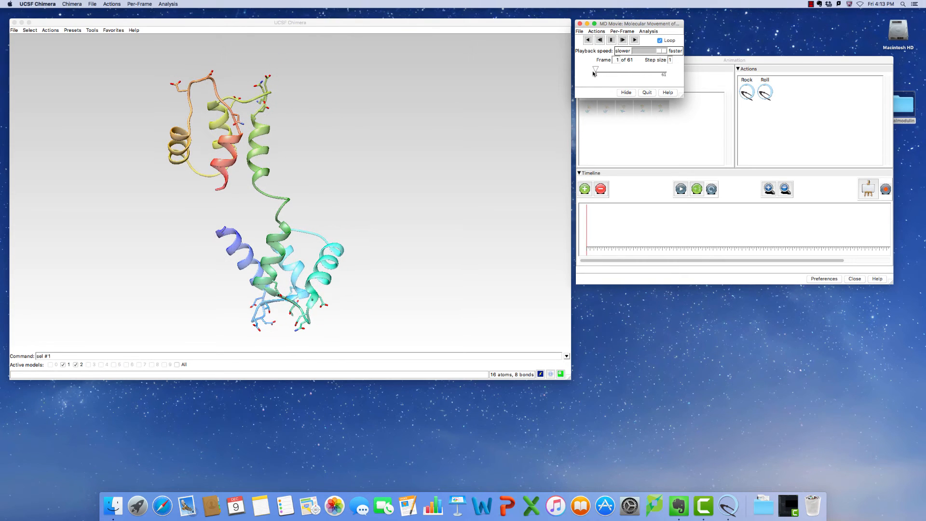
pyautogui.click(594, 103)
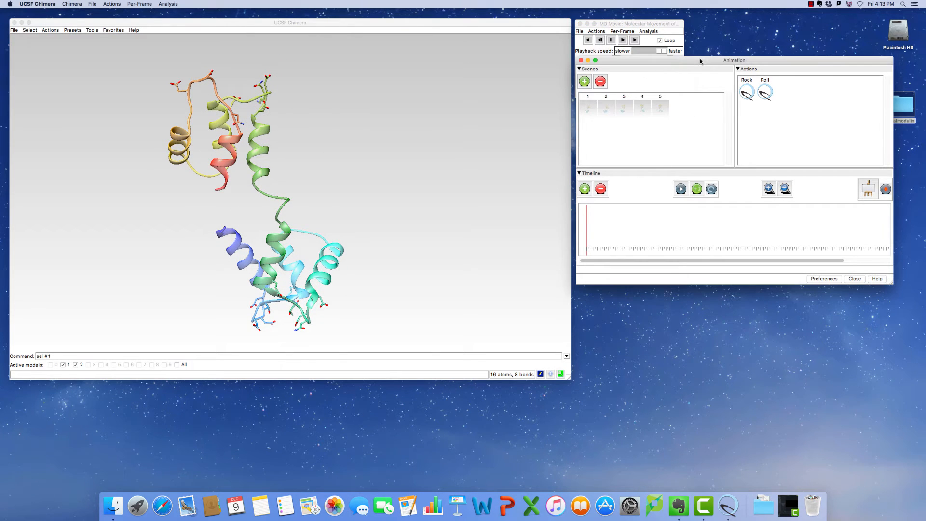
pyautogui.click(585, 81)
# Rerun "turn y 180" on the frame 1 conformation and add the view as the seventh scene
pyautogui.click(256, 358)
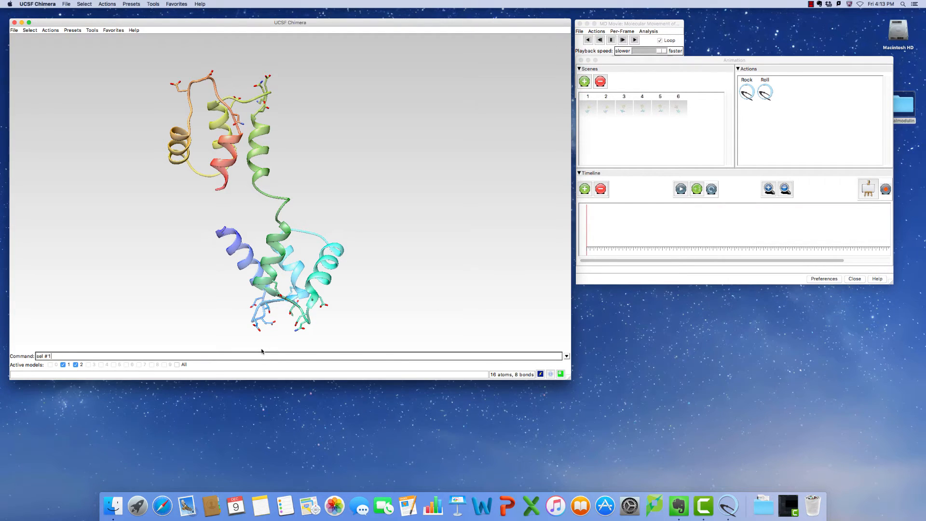
pyautogui.press('Up')
pyautogui.press('Return')
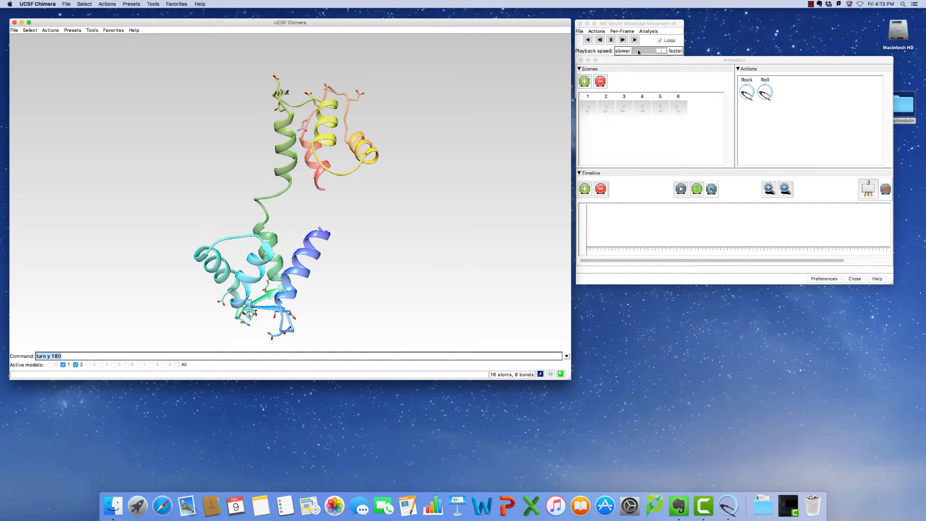
pyautogui.click(585, 81)
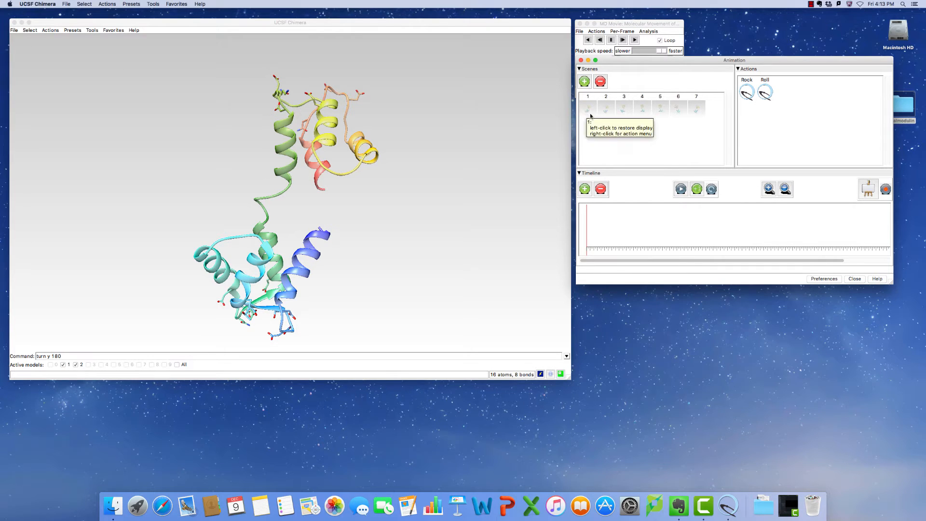
# Place scenes 1 and 2 in order on the timeline, and clear the selection in scene 2's restored view
pyautogui.moveTo(588, 110); pyautogui.dragTo(597, 213)
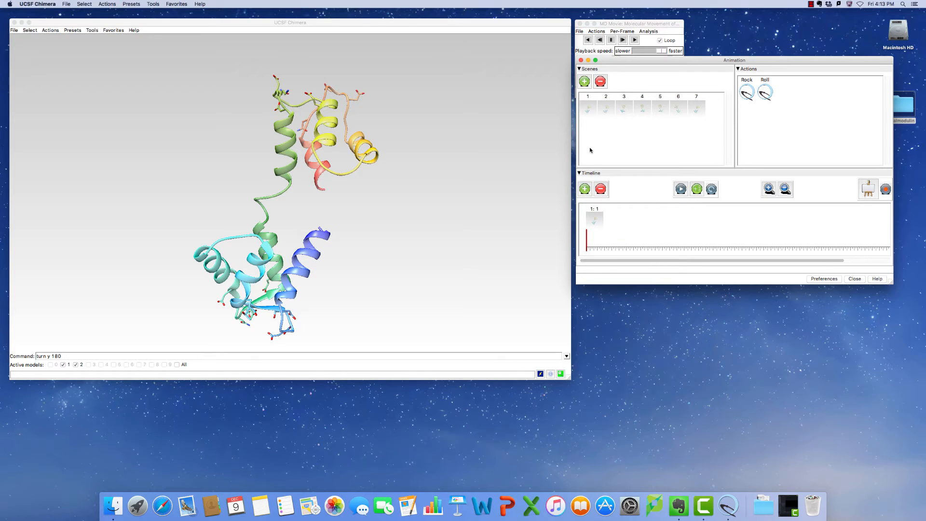
pyautogui.click(594, 223)
pyautogui.moveTo(609, 109)
pyautogui.mouseDown()
pyautogui.moveTo(620, 149)
pyautogui.moveTo(616, 224)
pyautogui.mouseUp()
pyautogui.click(606, 111)
pyautogui.click(512, 213)
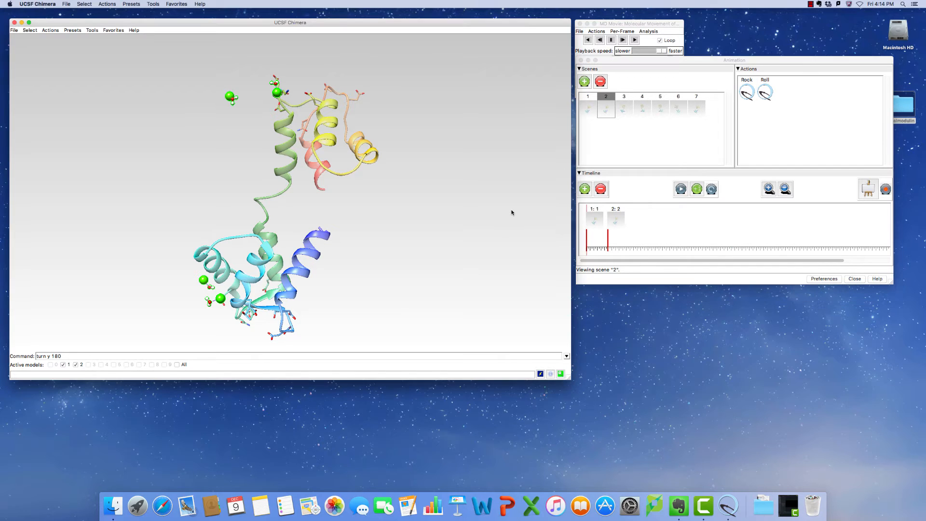
pyautogui.keyDown('ctrl'); pyautogui.click(512, 212); pyautogui.keyUp('ctrl')
# Add scene 3 twice in succession to the timeline, followed by scene 4
pyautogui.moveTo(623, 112)
pyautogui.mouseDown()
pyautogui.moveTo(645, 193)
pyautogui.moveTo(637, 233)
pyautogui.moveTo(639, 220)
pyautogui.mouseUp()
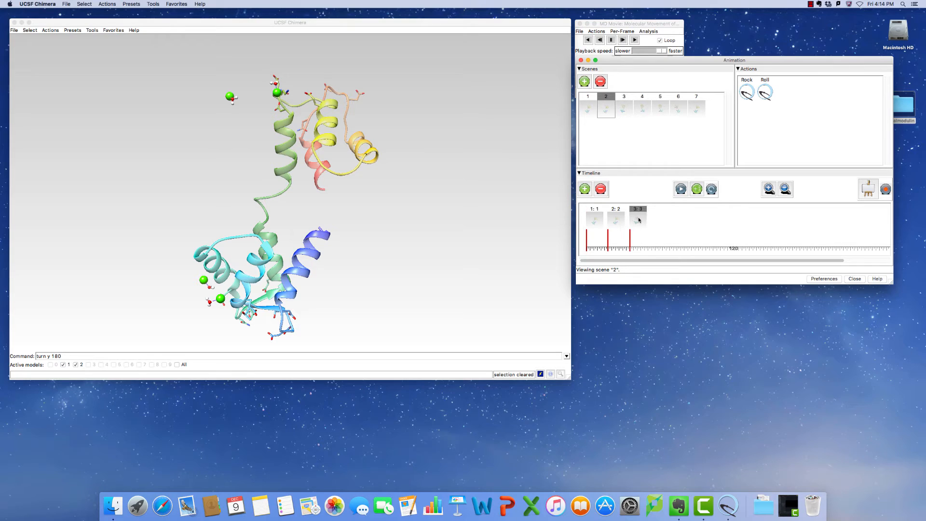
pyautogui.moveTo(624, 110); pyautogui.dragTo(648, 221)
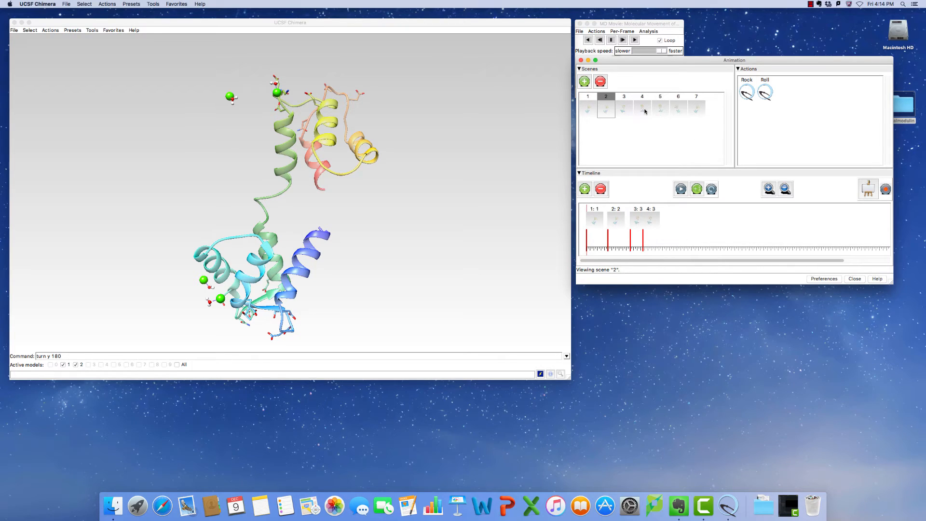
pyautogui.moveTo(645, 111)
pyautogui.mouseDown()
pyautogui.moveTo(677, 239)
pyautogui.moveTo(669, 223)
pyautogui.mouseUp()
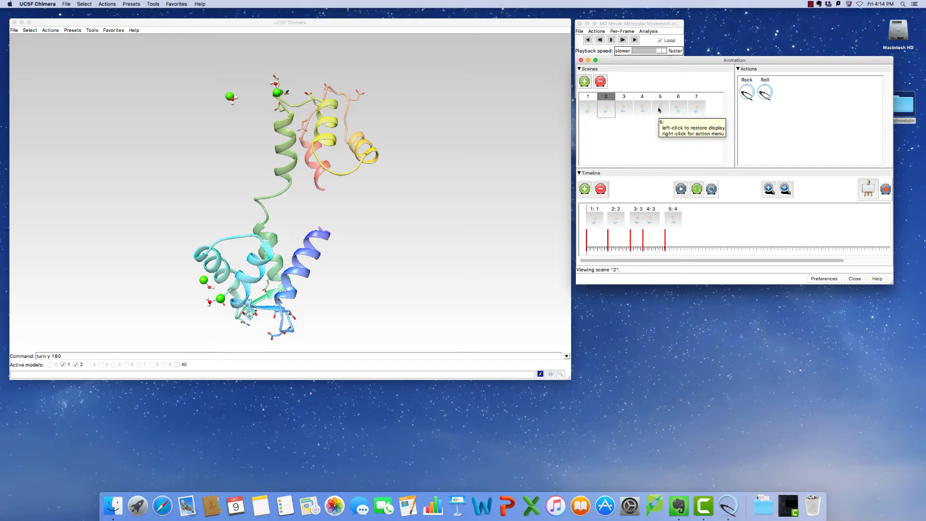
# Compare the views of scenes 4 and 5, and place scene 5 after scene 4 on the timeline
pyautogui.click(661, 111)
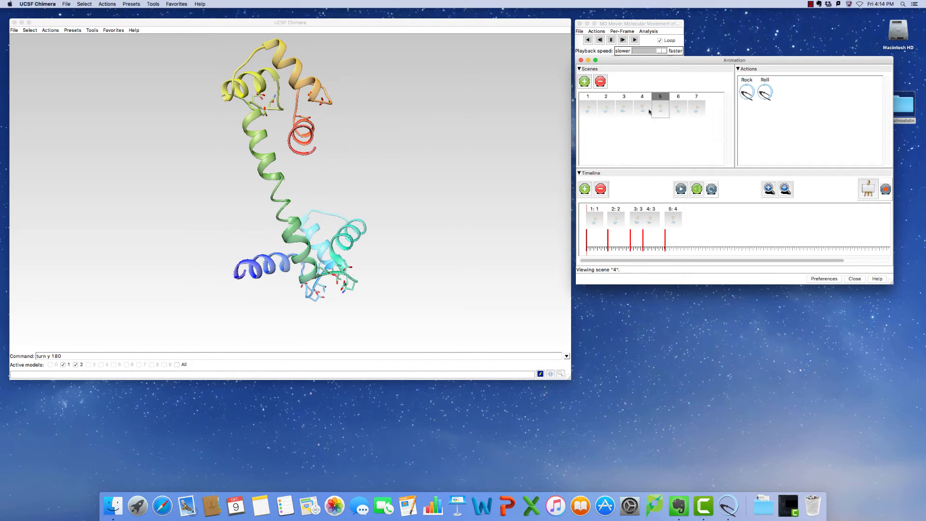
pyautogui.click(643, 111)
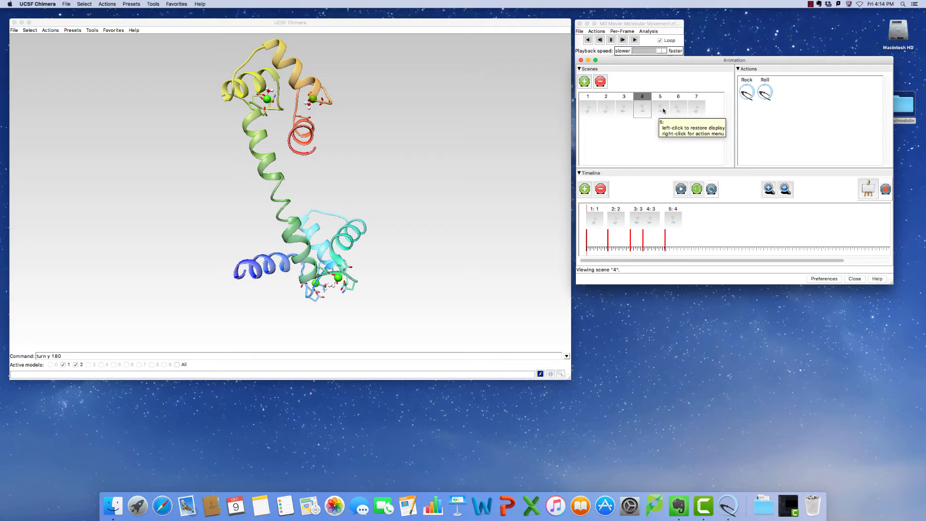
pyautogui.click(663, 110)
pyautogui.moveTo(664, 111); pyautogui.dragTo(686, 216)
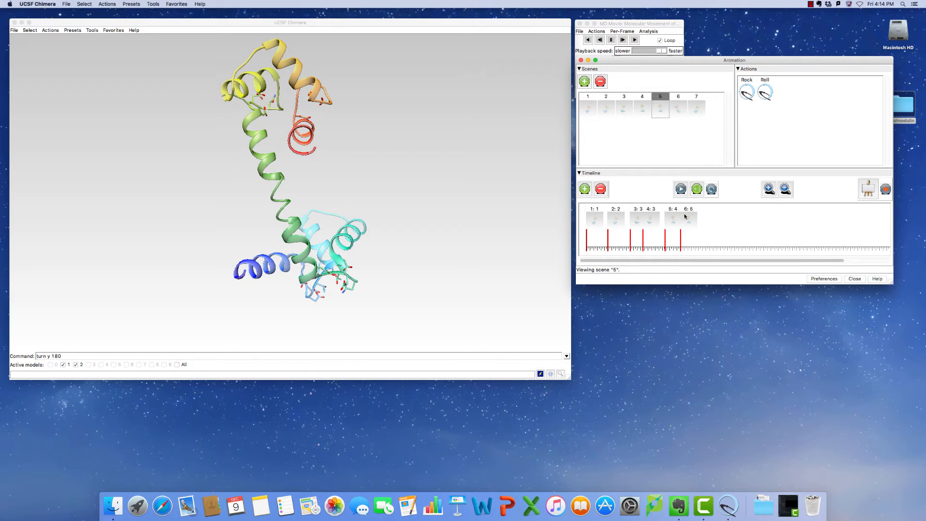
# Add scene 6 twice in succession to the timeline after scene 5, followed by scene 7
pyautogui.moveTo(679, 111); pyautogui.dragTo(698, 218)
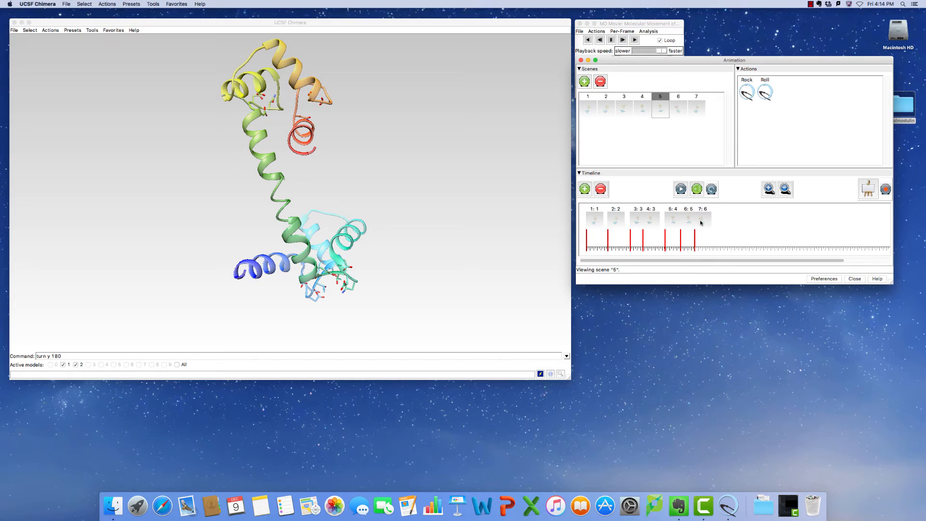
pyautogui.click(681, 112)
pyautogui.moveTo(681, 113); pyautogui.dragTo(722, 223)
pyautogui.moveTo(698, 100); pyautogui.dragTo(737, 225)
pyautogui.click(735, 225)
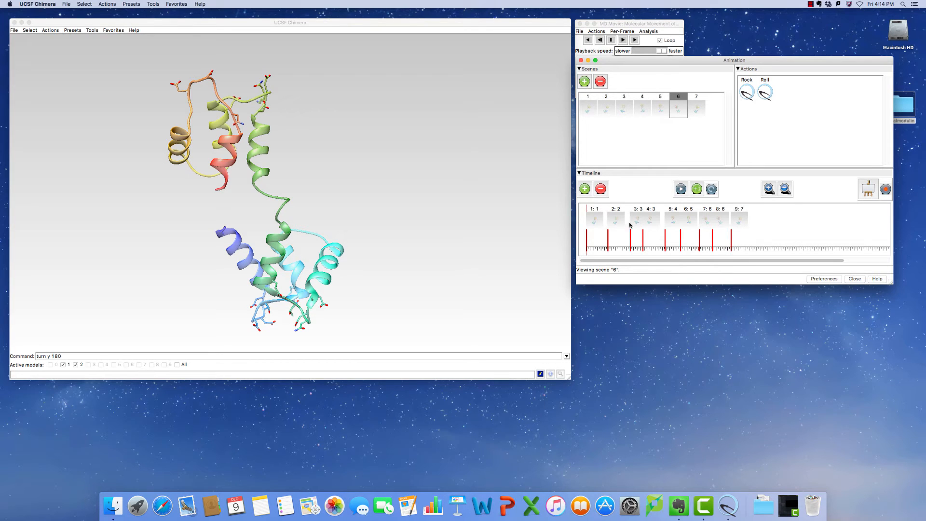
# Play the timeline from its first scene and record it as an H.264 movie, overwriting Calmodulin_Animation_1cfd_3cln.mp4 in the Calmodulin folder
pyautogui.click(597, 222)
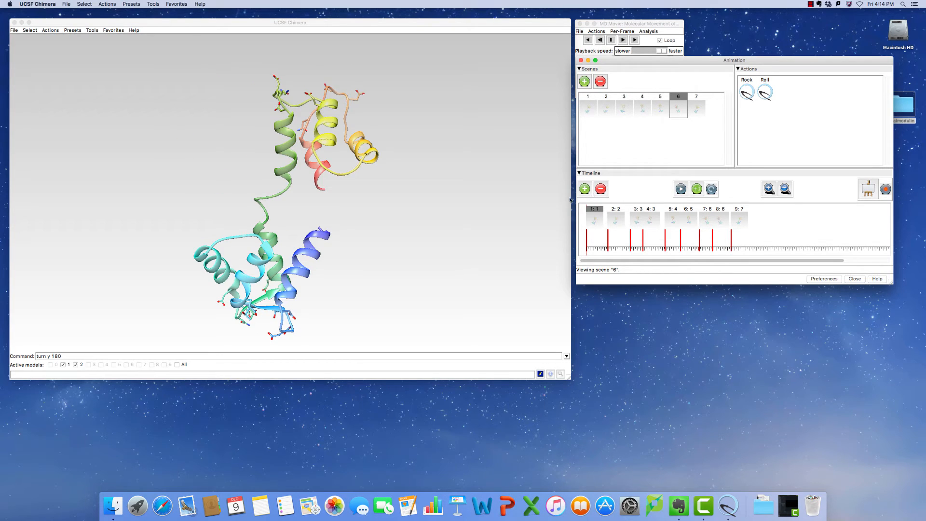
pyautogui.click(681, 190)
pyautogui.click(886, 190)
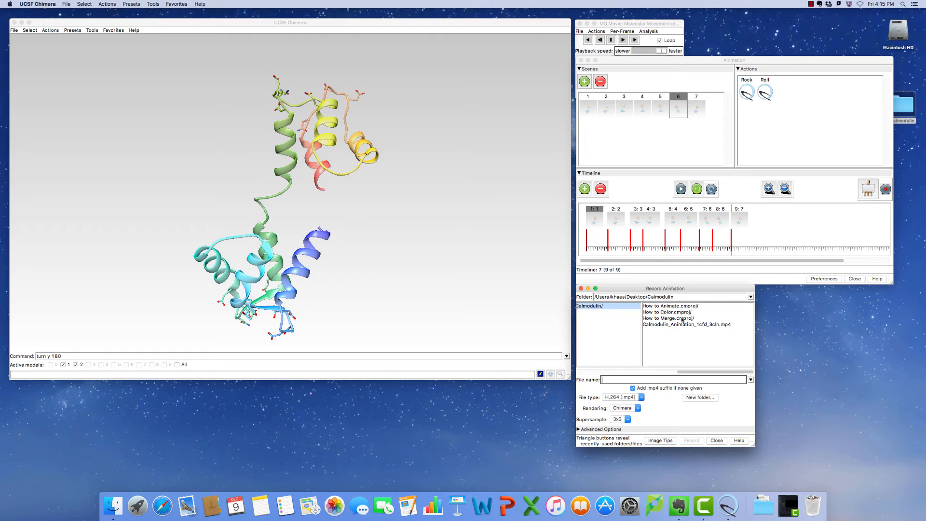
pyautogui.click(650, 326)
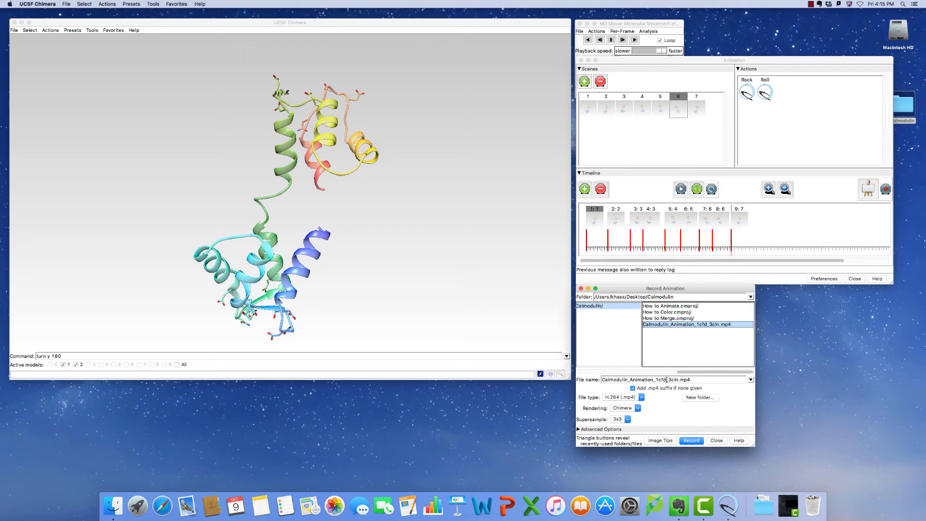
pyautogui.click(691, 441)
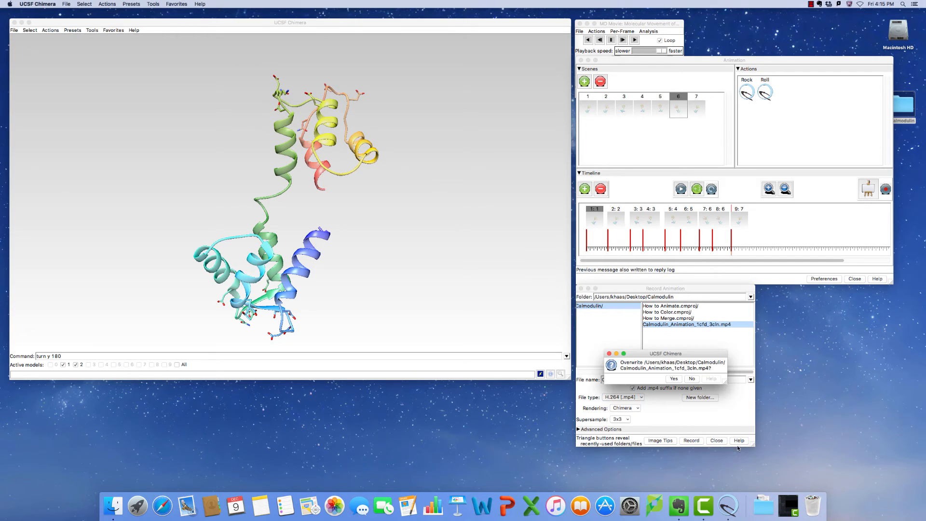
pyautogui.click(674, 380)
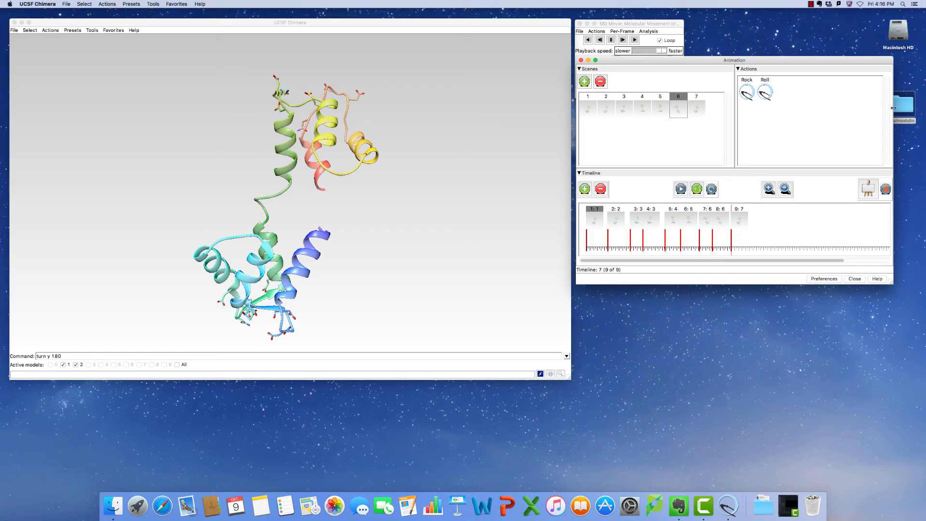
# Move the Calmodulin folder to a free spot on the desktop and open it in Finder
pyautogui.moveTo(901, 109); pyautogui.dragTo(821, 30)
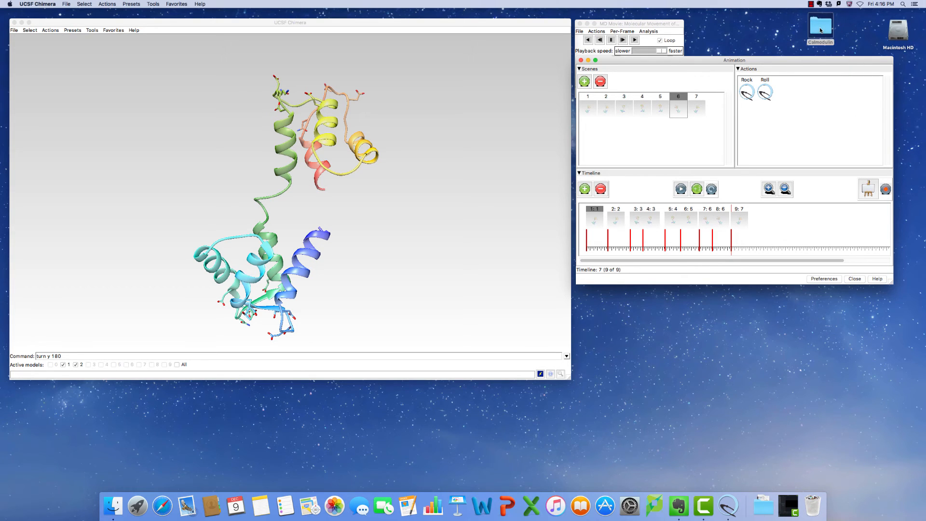
pyautogui.doubleClick(821, 30)
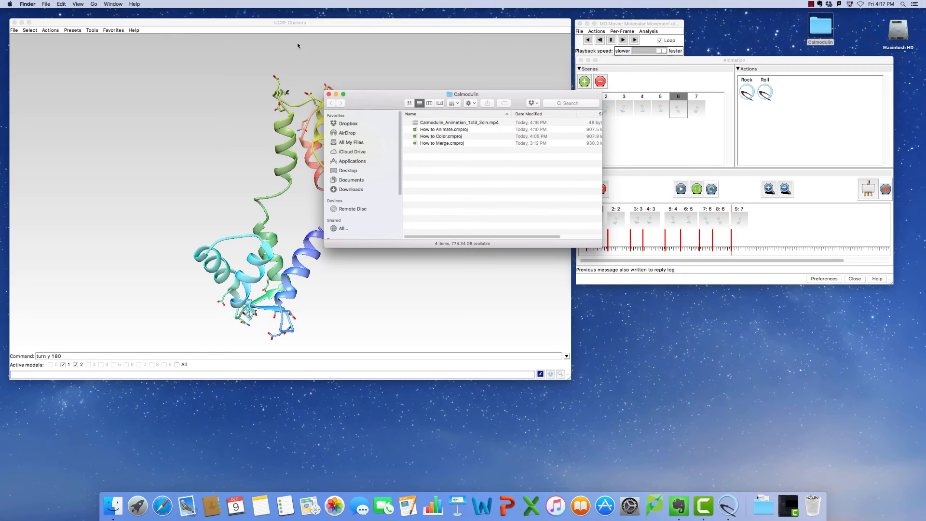
# Return to UCSF Chimera and save the session in the Calmodulin folder as CalmodulinAnimation_1CFD_3CLN
pyautogui.click(298, 24)
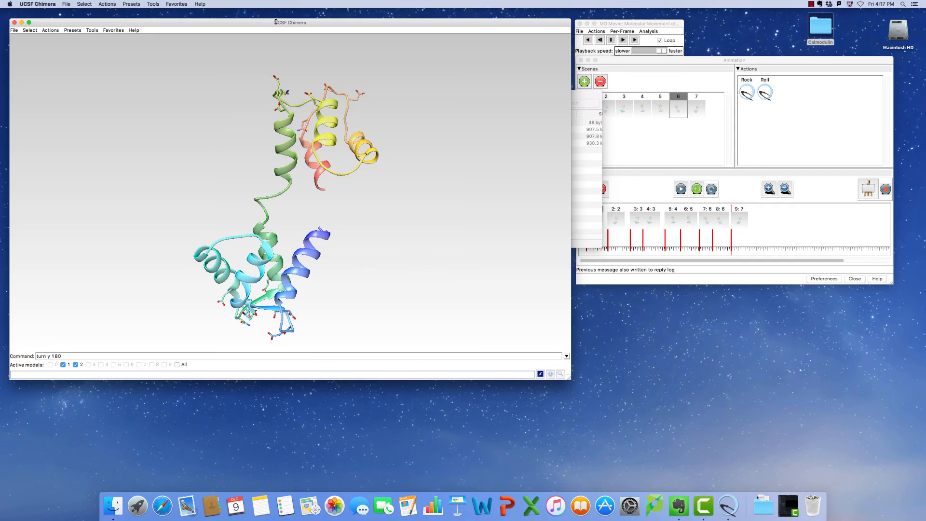
pyautogui.click(14, 30)
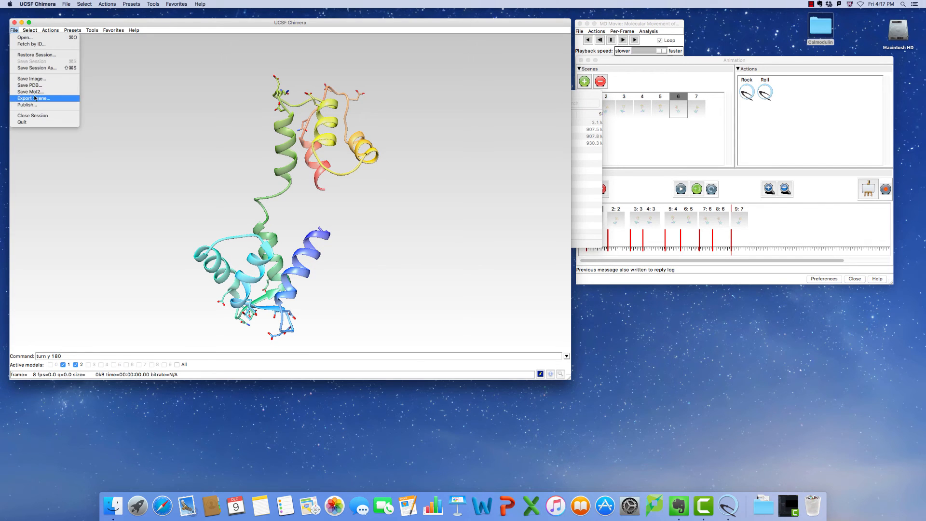
pyautogui.click(38, 69)
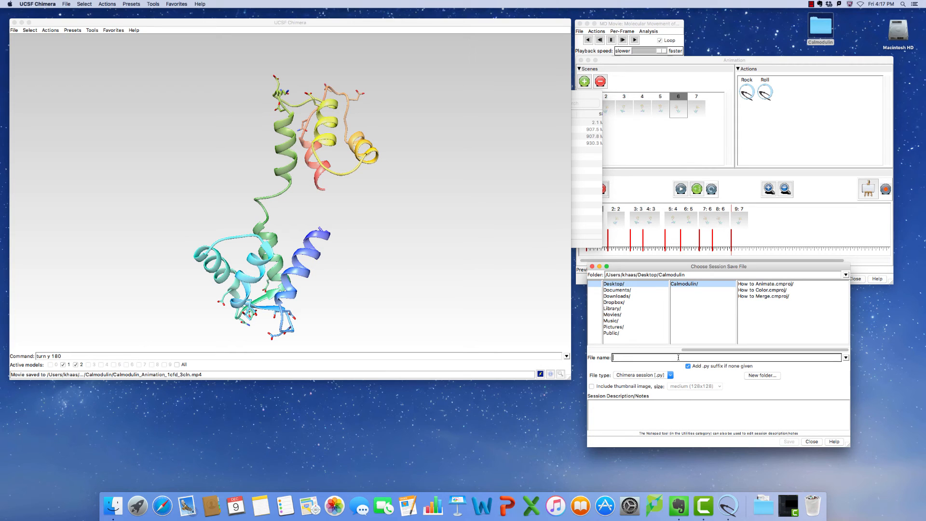
pyautogui.write('Ca')
pyautogui.press('BackSpace')
pyautogui.press('BackSpace')
pyautogui.write('CalmodulinAnimation ')
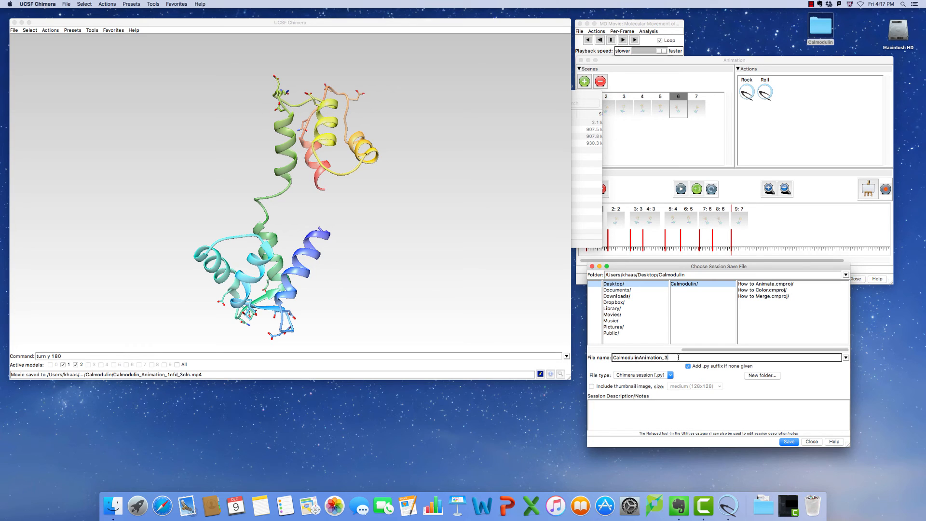
pyautogui.write('1CFD_3CLN')
pyautogui.click(788, 442)
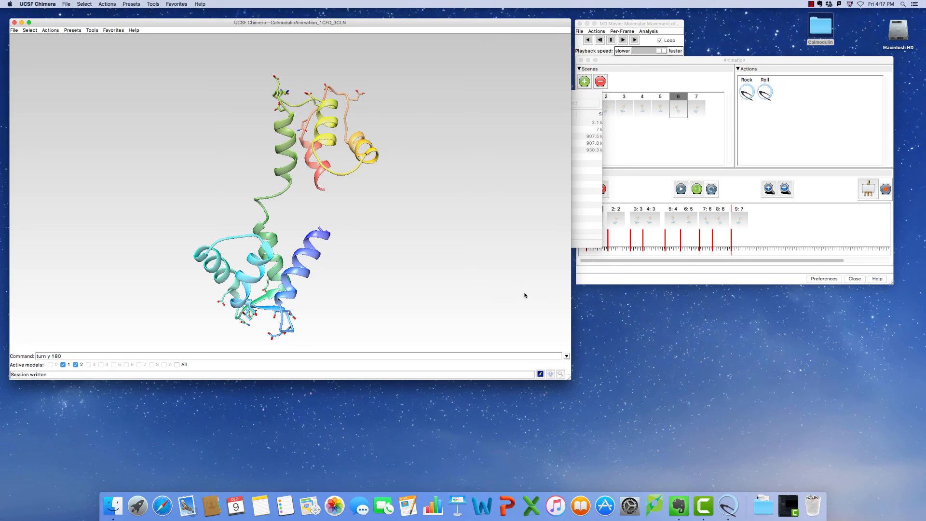
# Close the Animation tool and reopen it to check its scenes and timeline
pyautogui.click(700, 61)
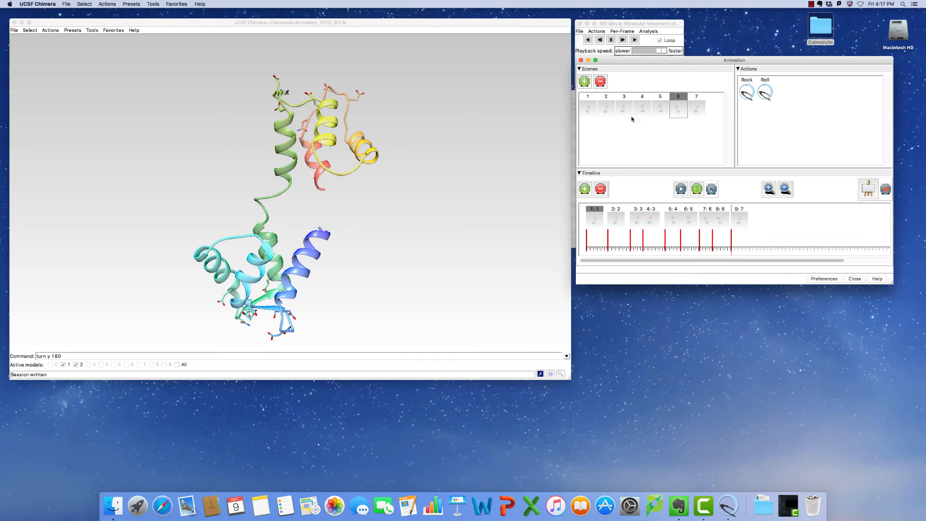
pyautogui.click(581, 60)
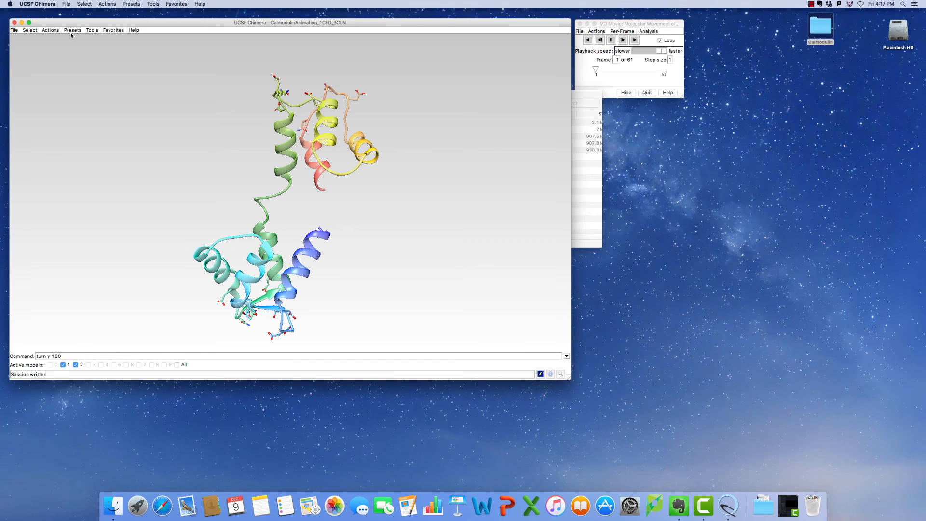
pyautogui.click(91, 30)
pyautogui.moveTo(164, 129)
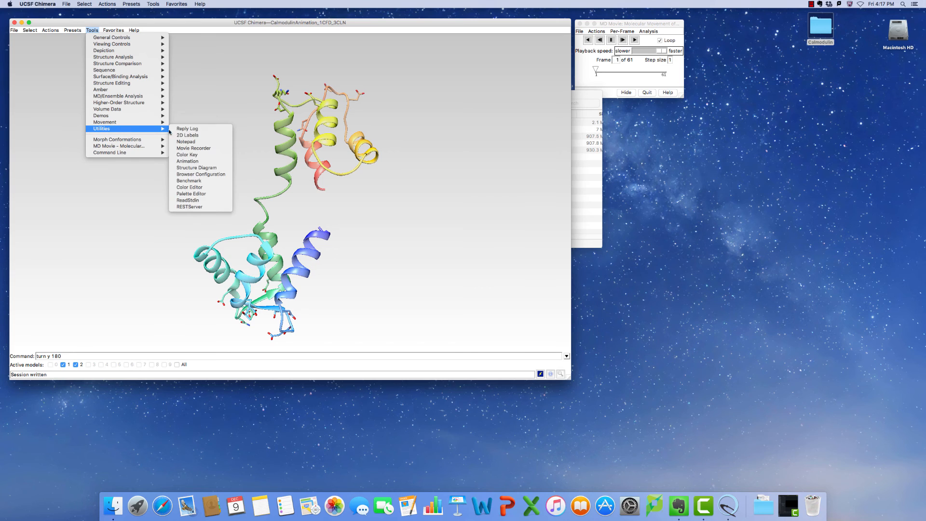
pyautogui.click(188, 161)
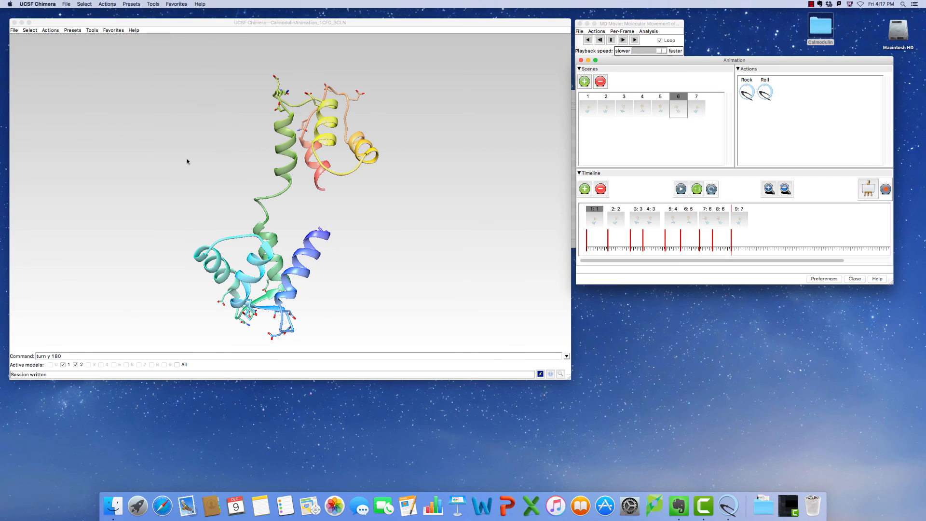
# Close the Animation tool and quit UCSF Chimera
pyautogui.click(582, 59)
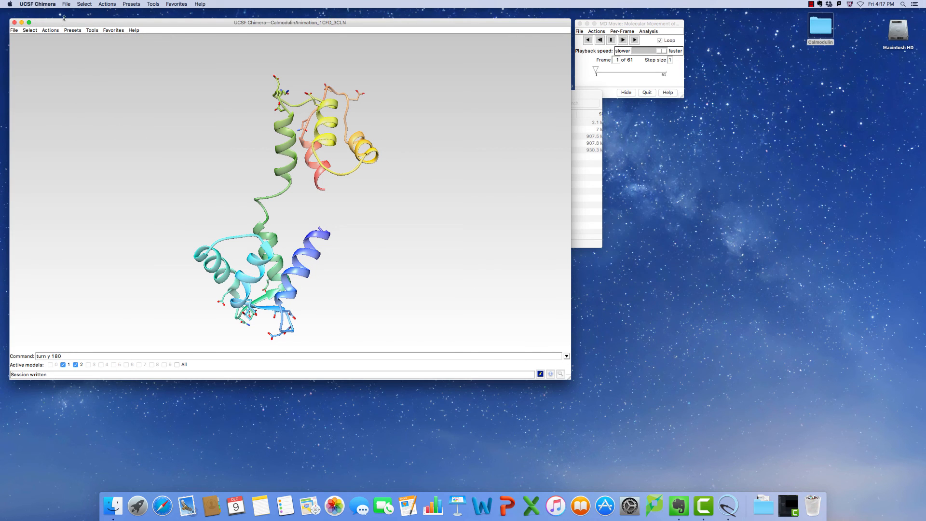
pyautogui.click(14, 22)
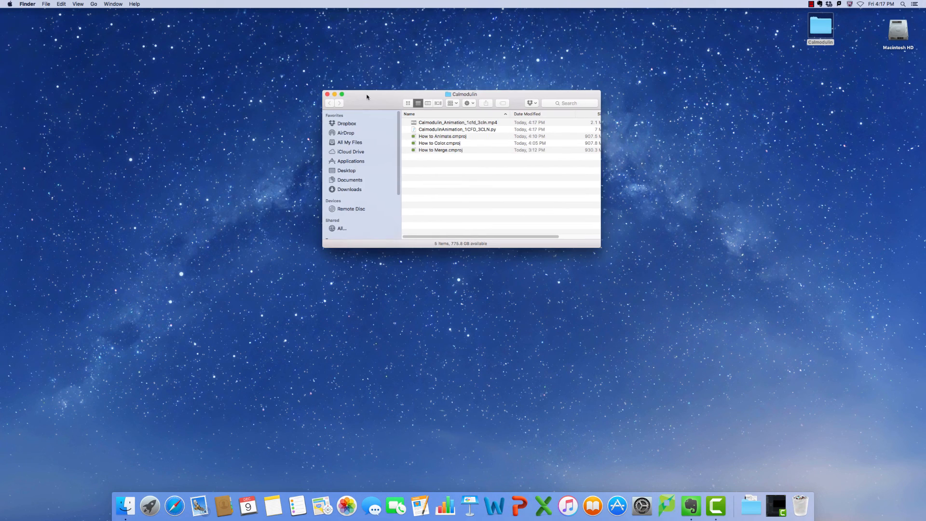
# Open Calmodulin_Animation_1cfd_3cln.mp4 from the Calmodulin folder in QuickTime Player and play the movie through to its end
pyautogui.moveTo(369, 98); pyautogui.dragTo(297, 64)
pyautogui.click(361, 89)
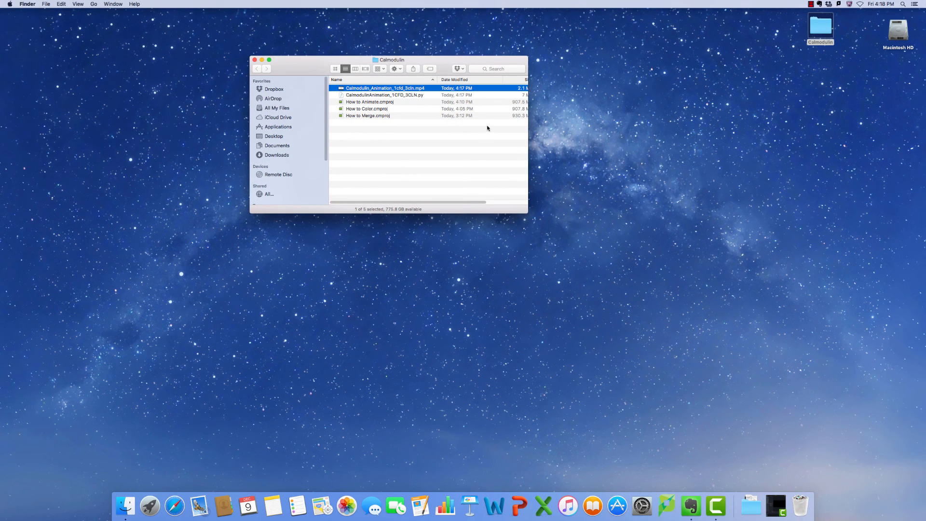
pyautogui.press('super+o')
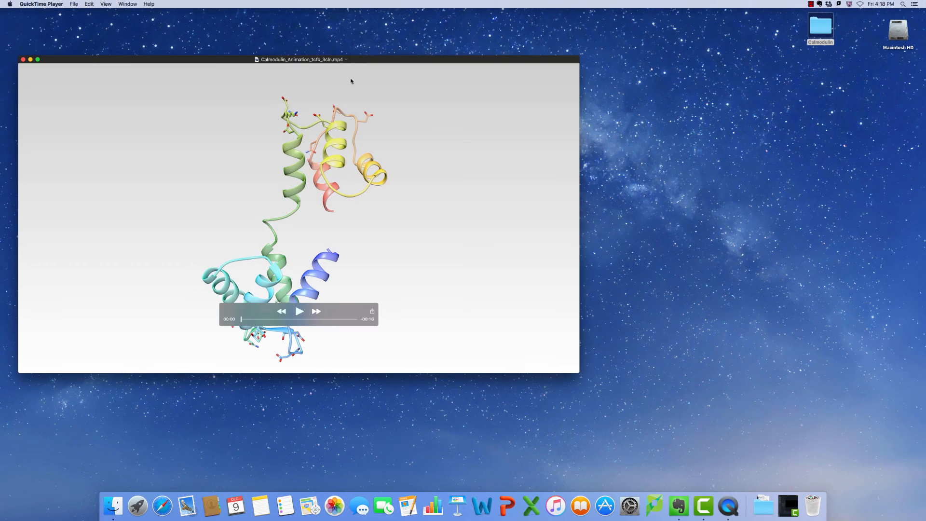
pyautogui.moveTo(351, 81); pyautogui.dragTo(393, 60)
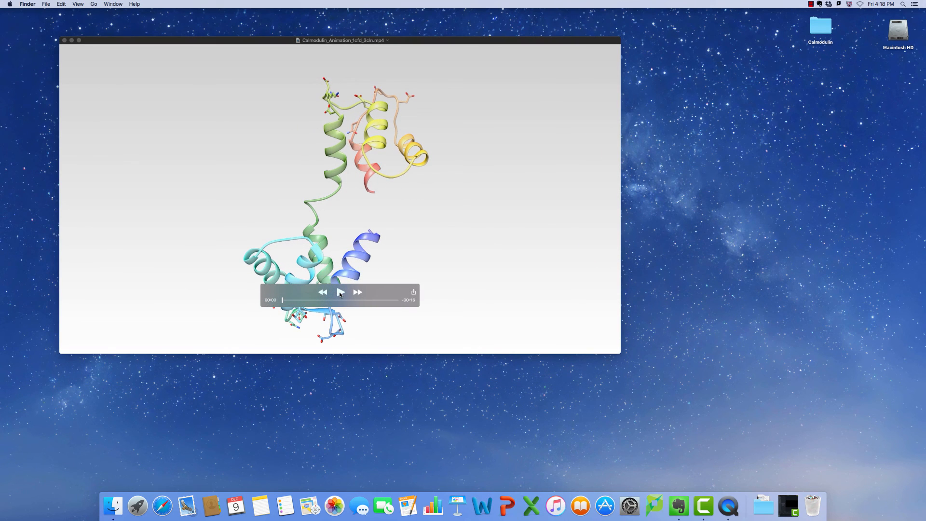
pyautogui.click(349, 292)
pyautogui.click(701, 238)
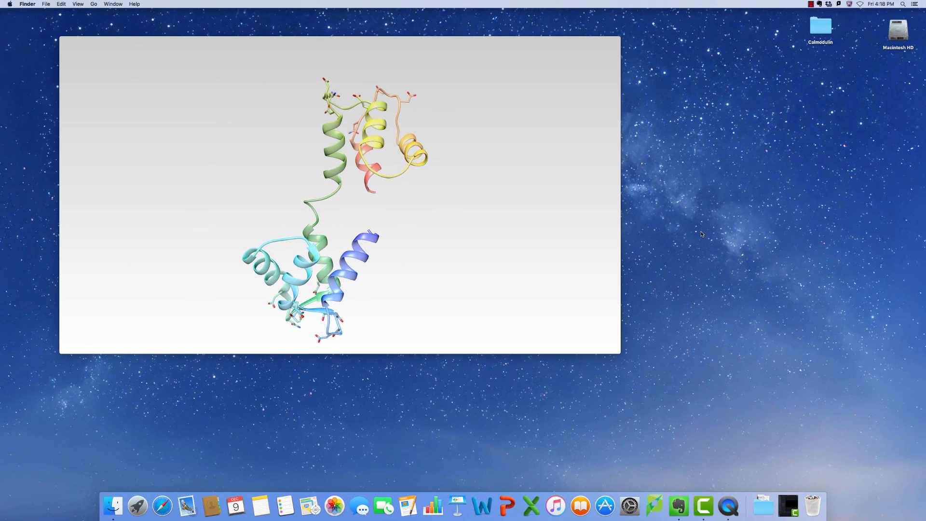
pyautogui.moveTo(425, 167)
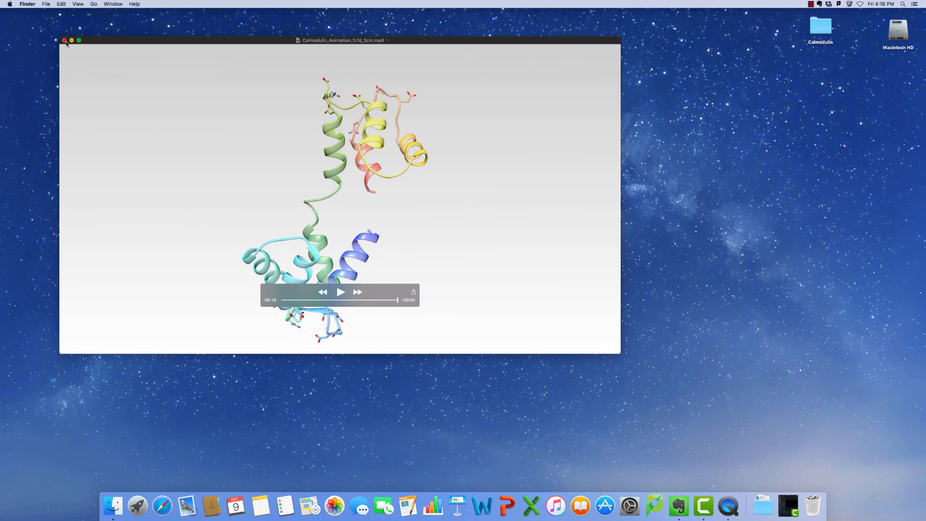